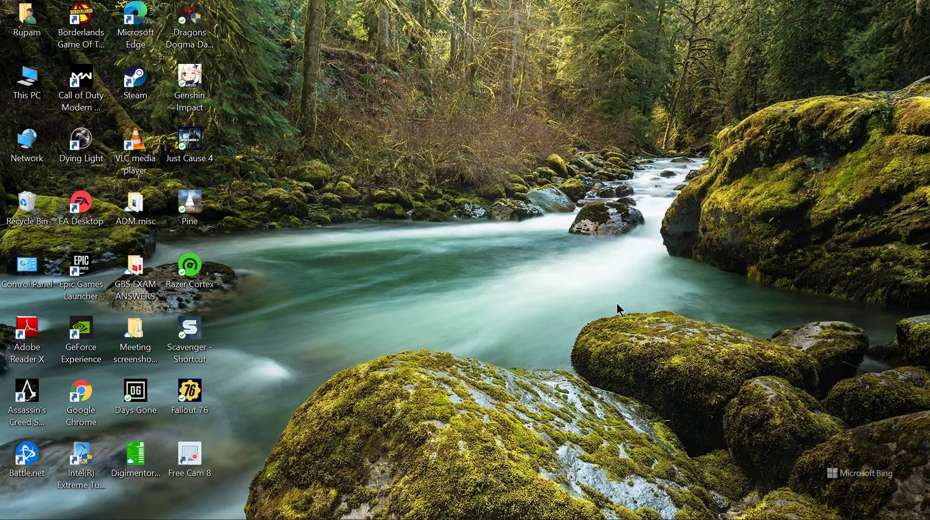
Open the Xbox app, view the installed games, and minimize it.
click(199, 148)
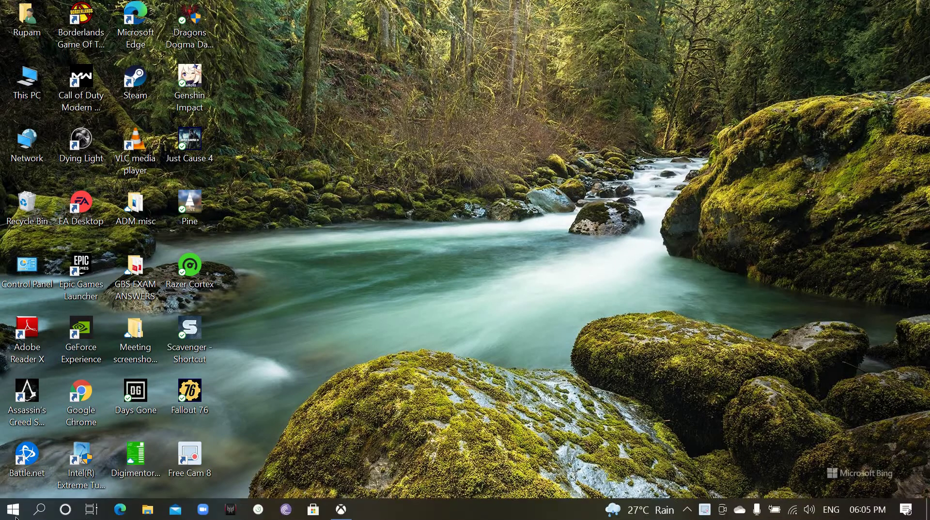
key(super)
text(x)
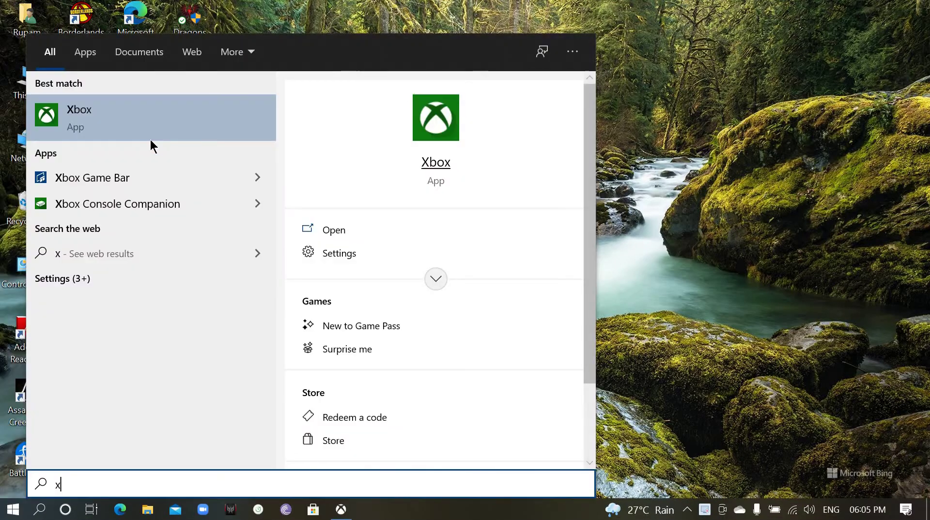
click(152, 142)
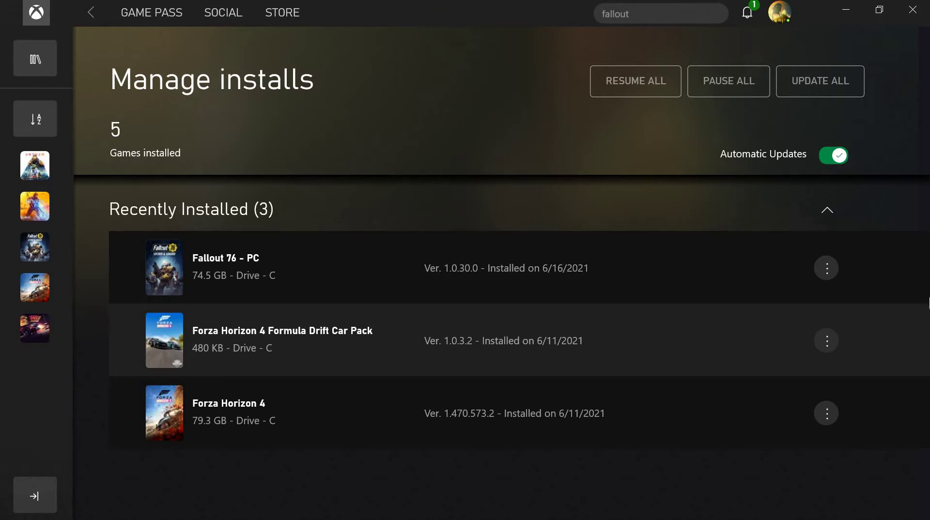
click(852, 15)
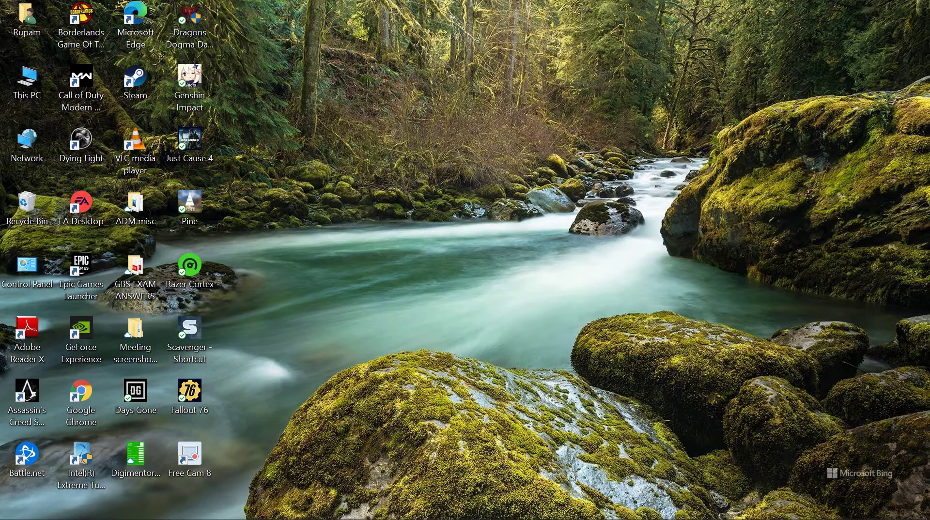
Launch the Registry Editor by running regedit.
click(12, 510)
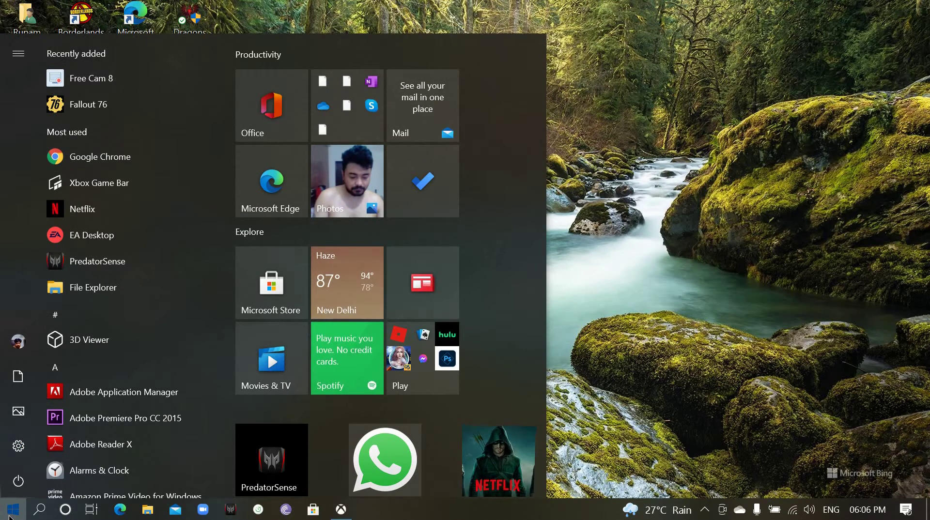
key(super+r)
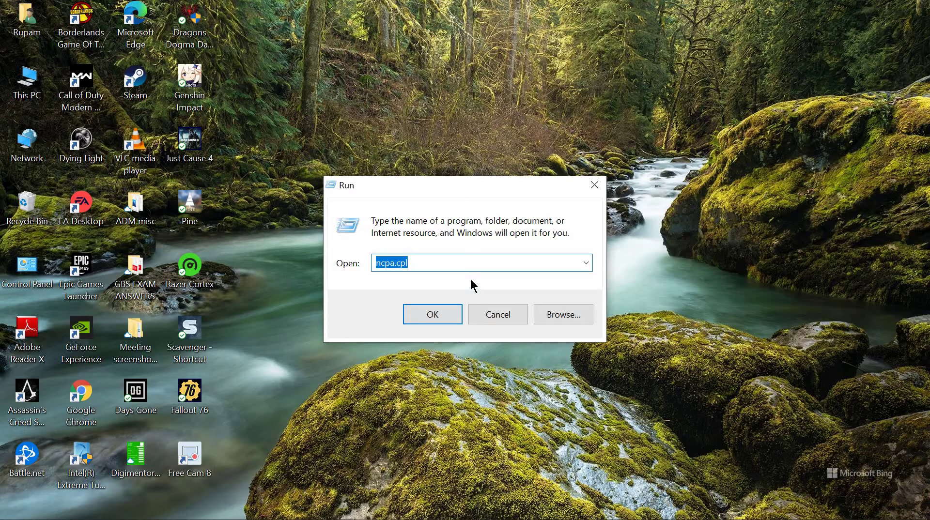
key(BackSpace)
text(regedit)
click(425, 316)
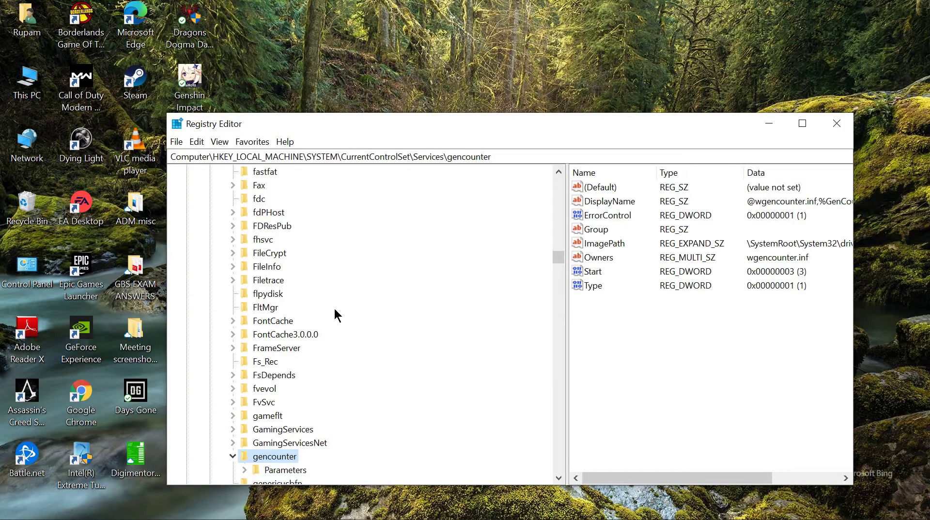
Collapse the Services, CurrentControlSet and SYSTEM branches under HKEY_LOCAL_MACHINE.
scroll(335, 310, up, 10)
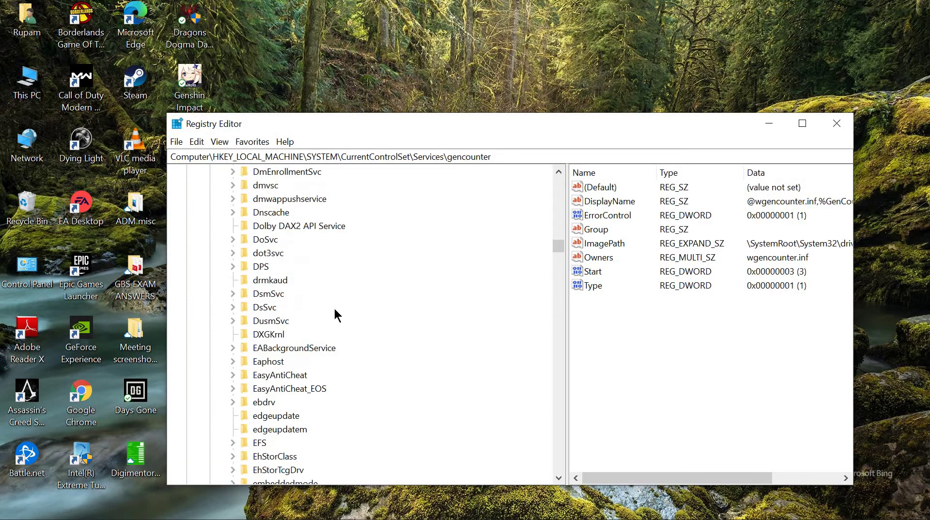
scroll(335, 309, up, 20)
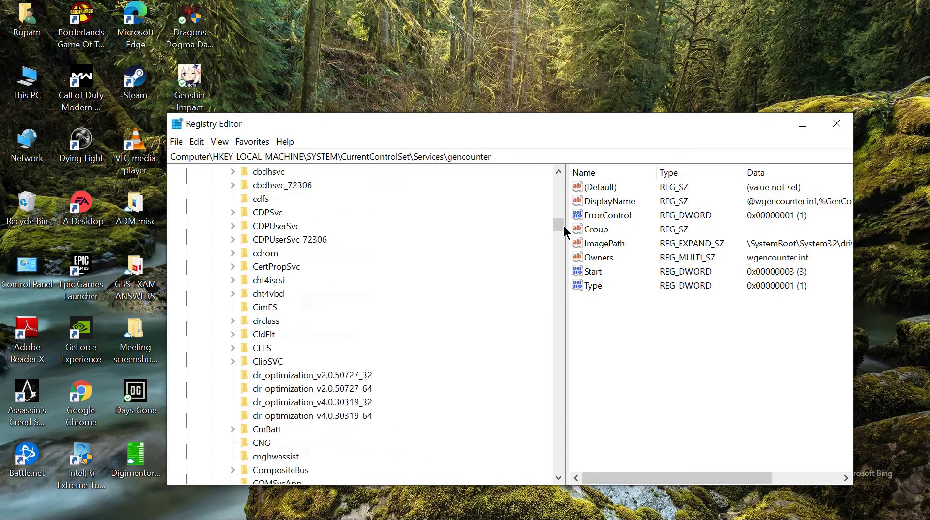
drag(559, 226, 563, 178)
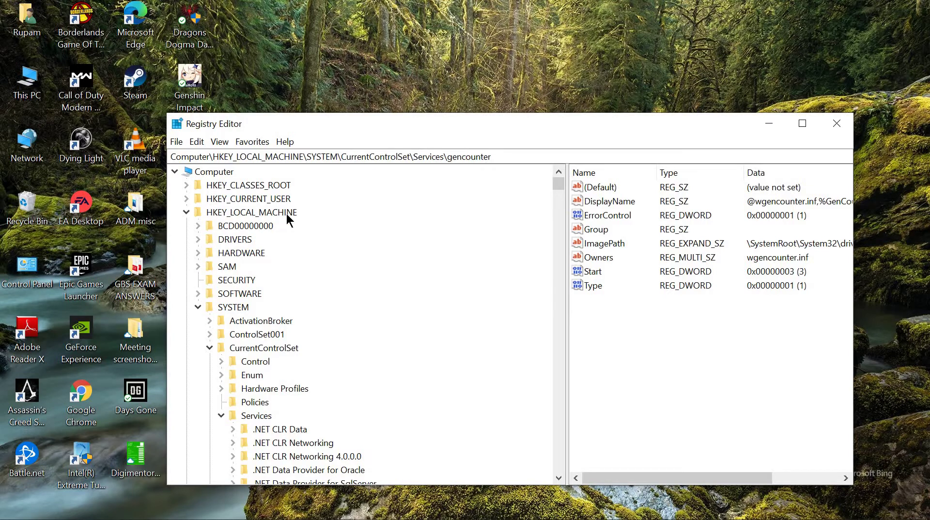
scroll(245, 300, down, 1)
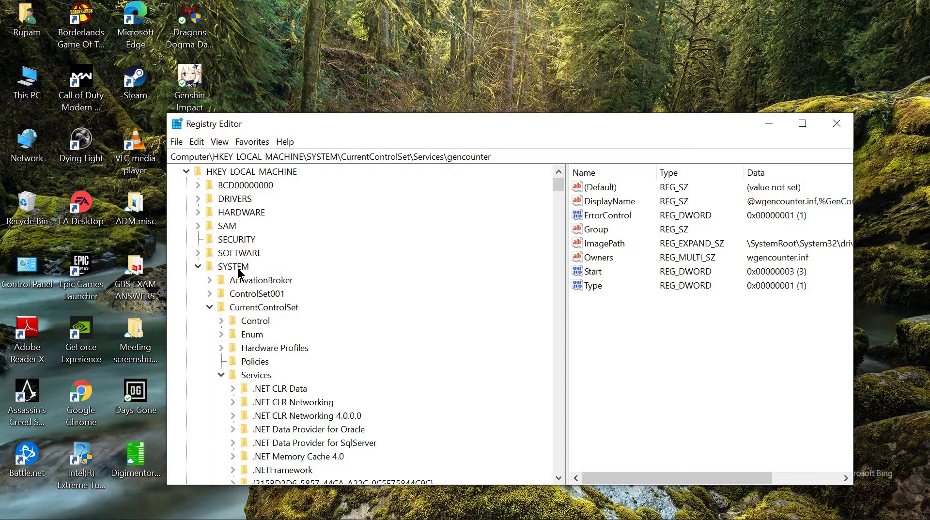
scroll(237, 269, down, 1)
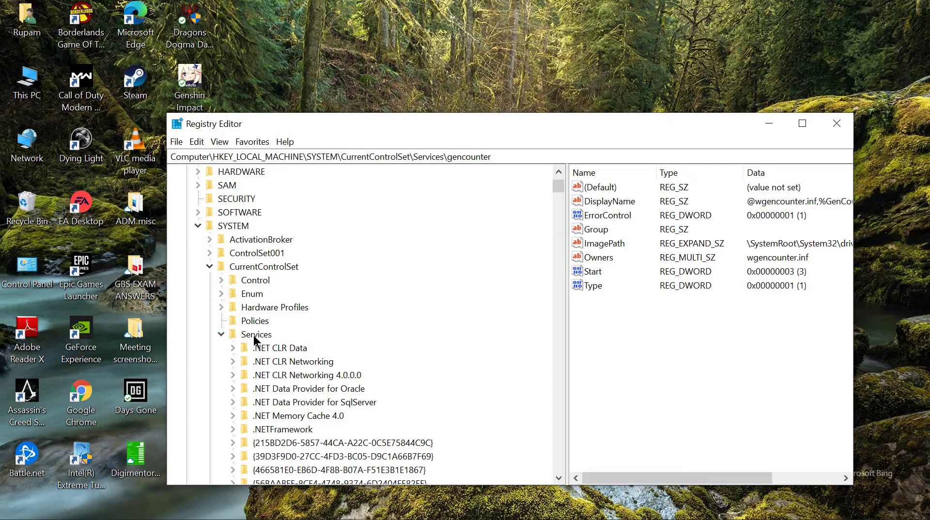
click(221, 334)
click(210, 267)
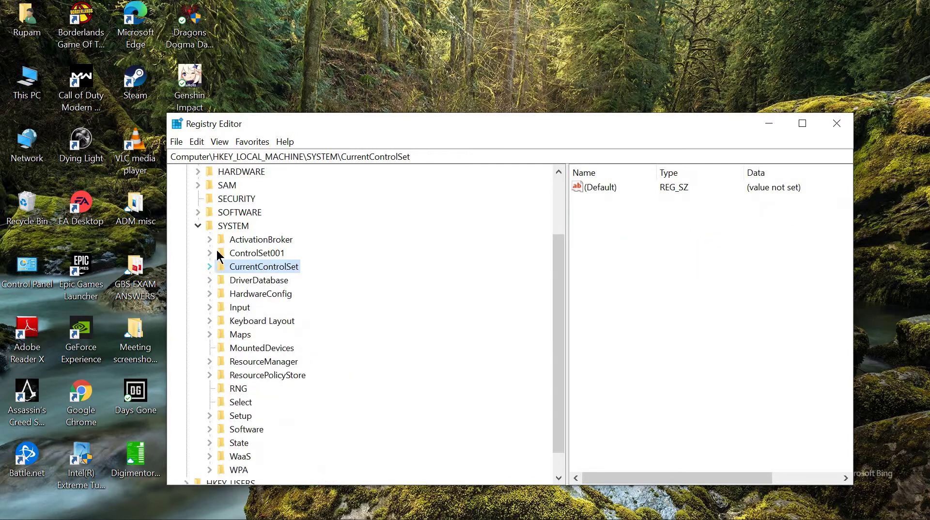
click(197, 226)
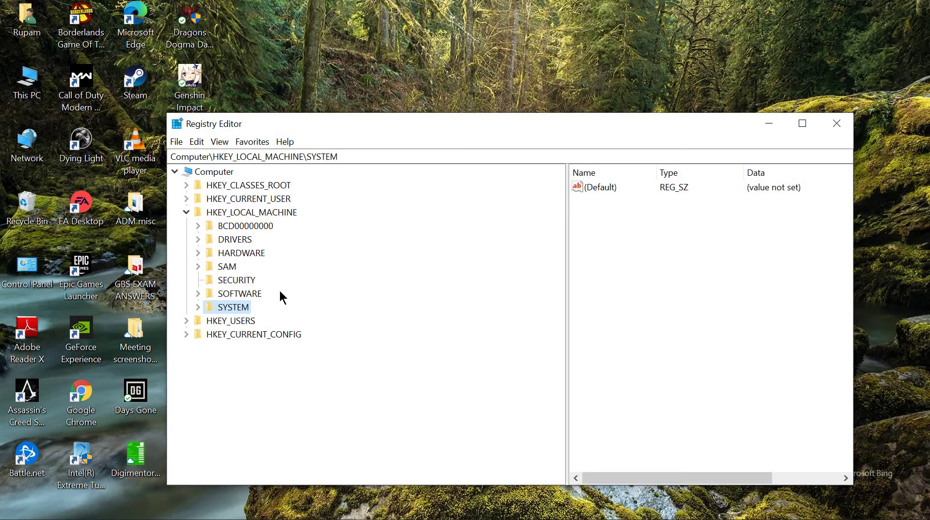
Expand the registry tree through SYSTEM and CurrentControlSet to show the keys under Services.
click(197, 307)
scroll(300, 271, down, 1)
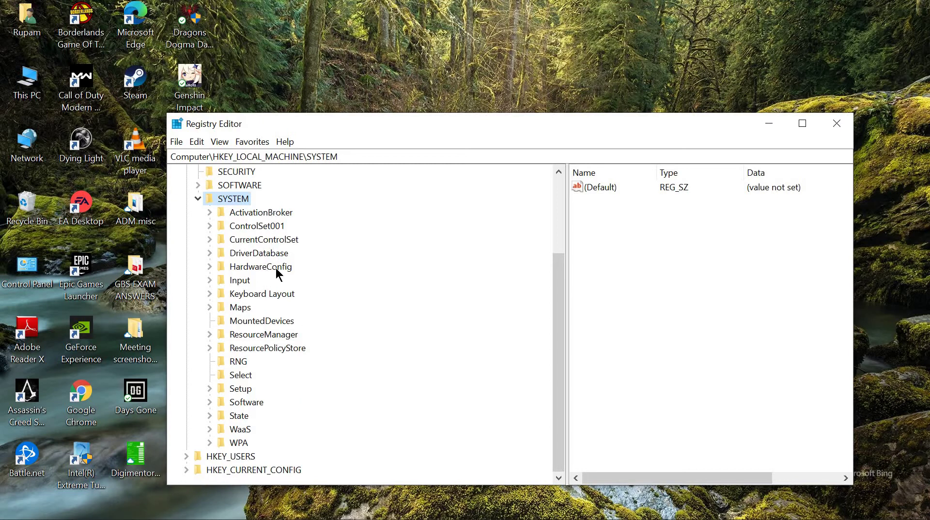
click(210, 240)
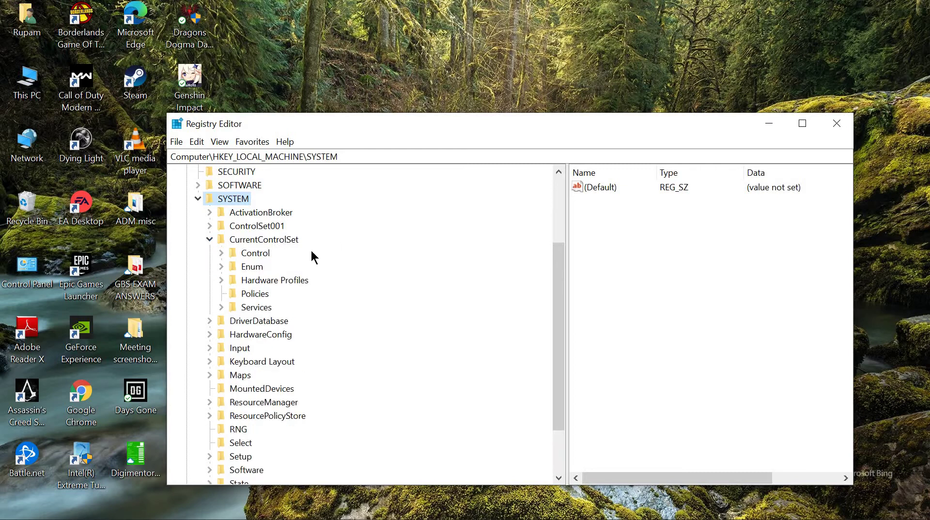
click(222, 307)
Locate the GamingServices and GamingServicesNet keys under Services and select GamingServicesNet.
scroll(370, 281, up, 3)
scroll(370, 279, down, 7)
scroll(371, 280, down, 2)
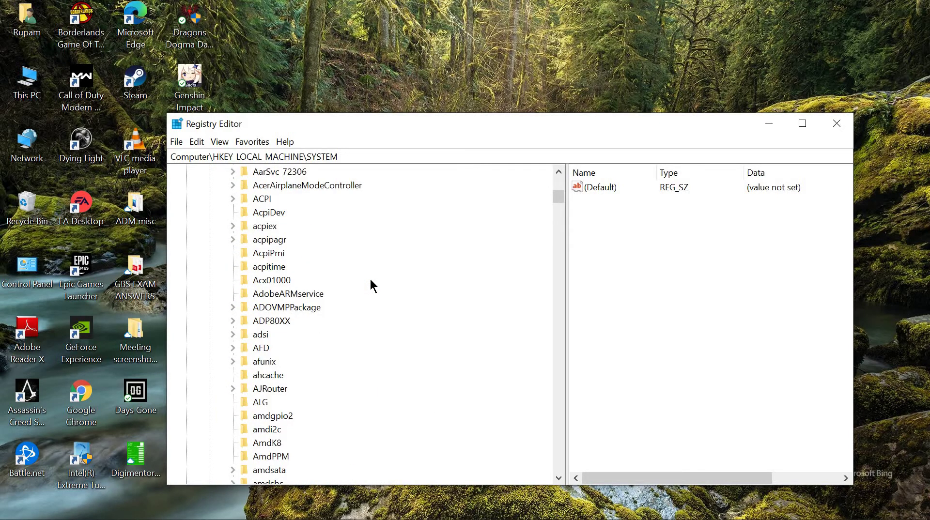
scroll(370, 285, down, 8)
key(g)
scroll(370, 279, down, 3)
click(302, 364)
click(306, 372)
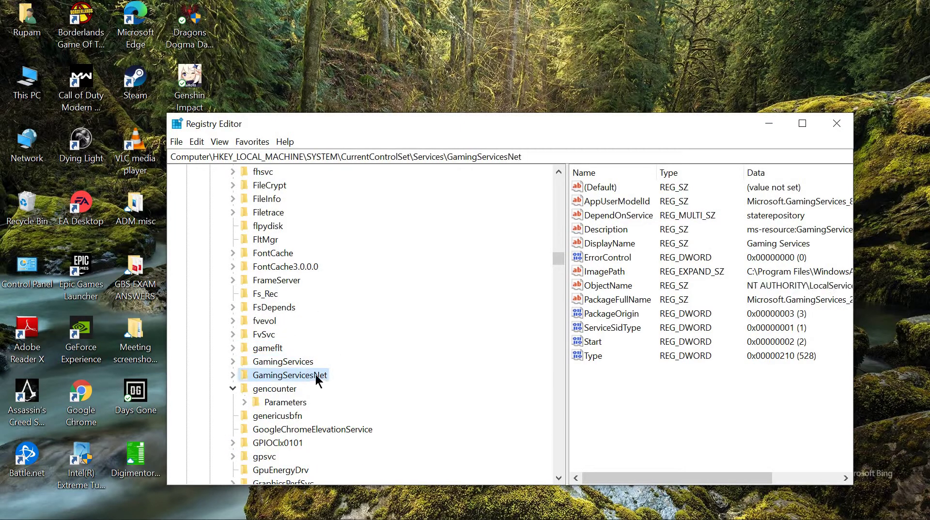
Bring up the delete option for the GamingServices key, and start deleting GamingServicesNet but decline the confirmation.
click(302, 359)
right_click(302, 359)
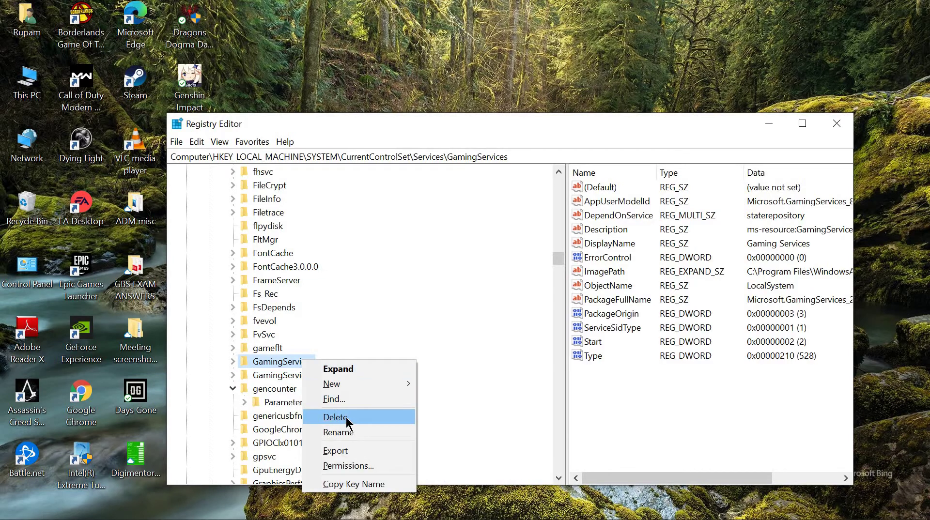
key(Escape)
click(321, 376)
right_click(321, 374)
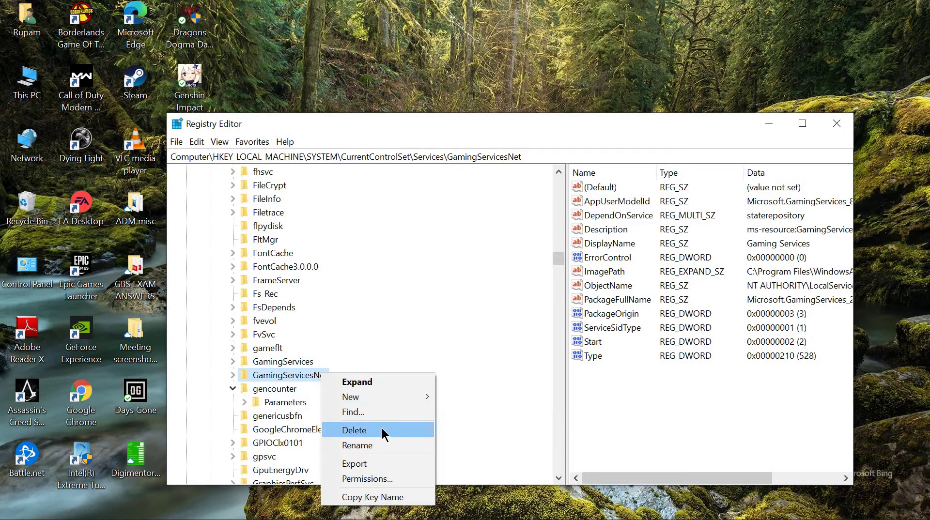
click(384, 429)
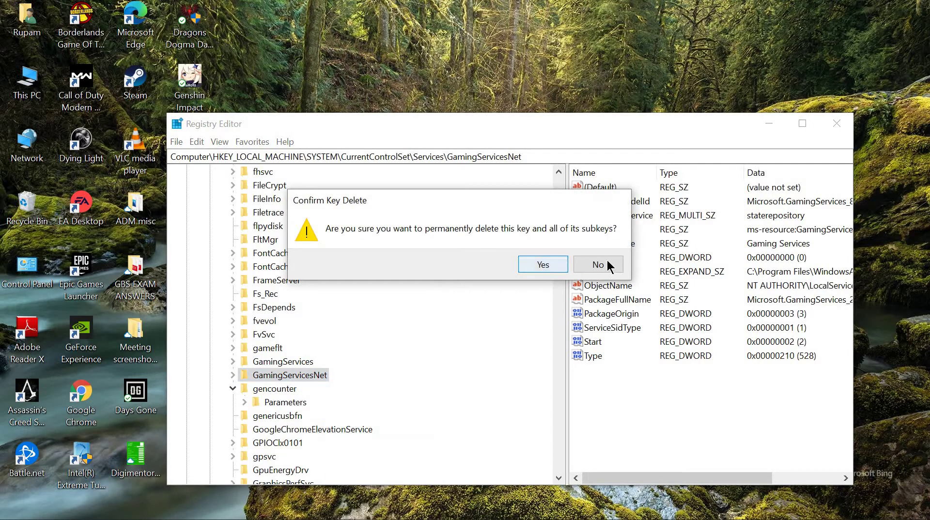
click(580, 270)
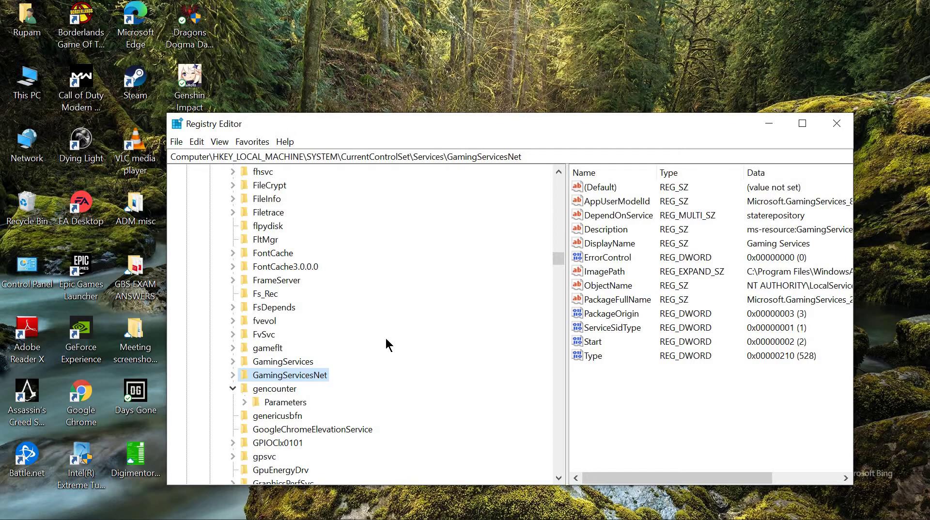
Close the Registry Editor and return to the desktop.
scroll(329, 384, down, 1)
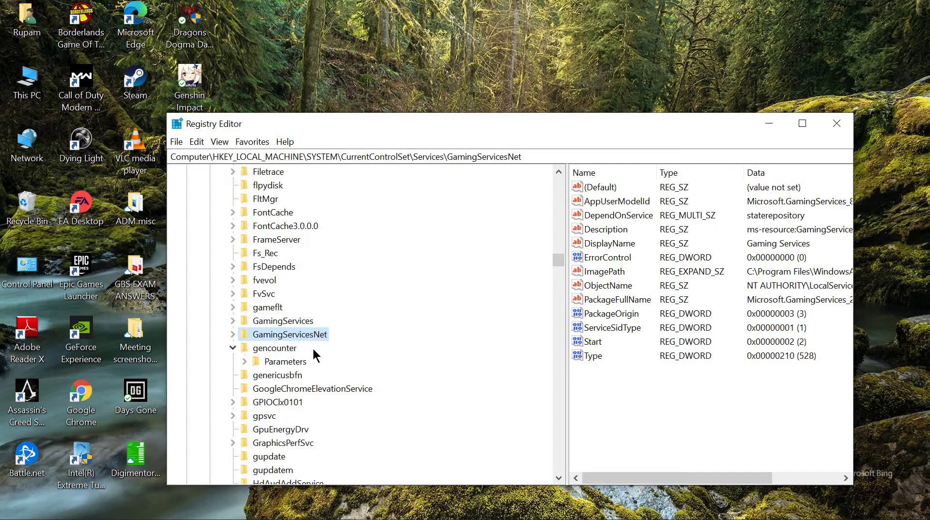
scroll(310, 334, down, 1)
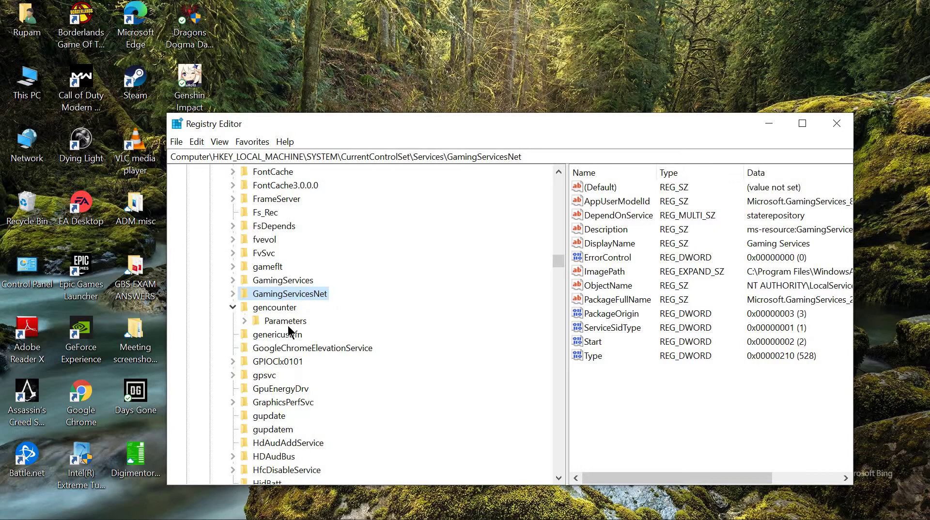
click(848, 125)
right_click(420, 208)
click(421, 207)
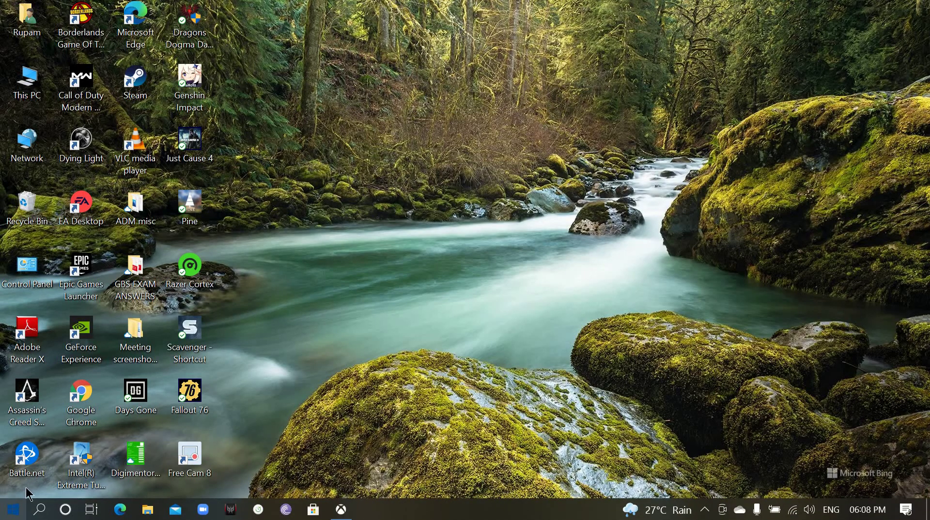
Show the Restart option among the computer's power choices and dismiss it without restarting.
click(14, 509)
click(63, 478)
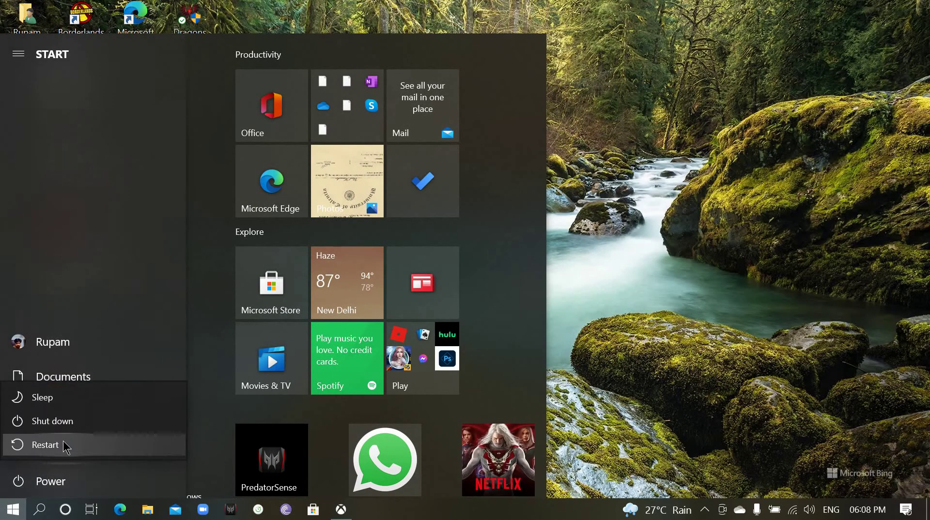
key(Escape)
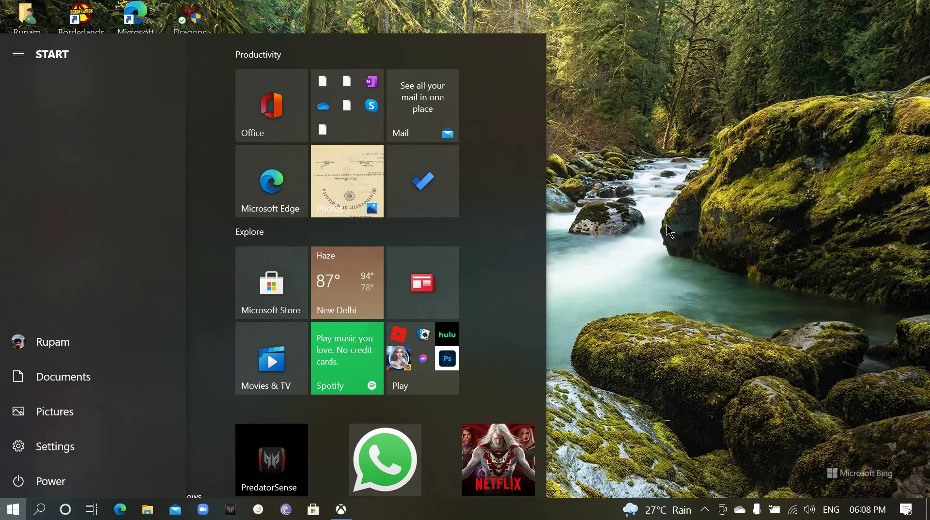
click(614, 214)
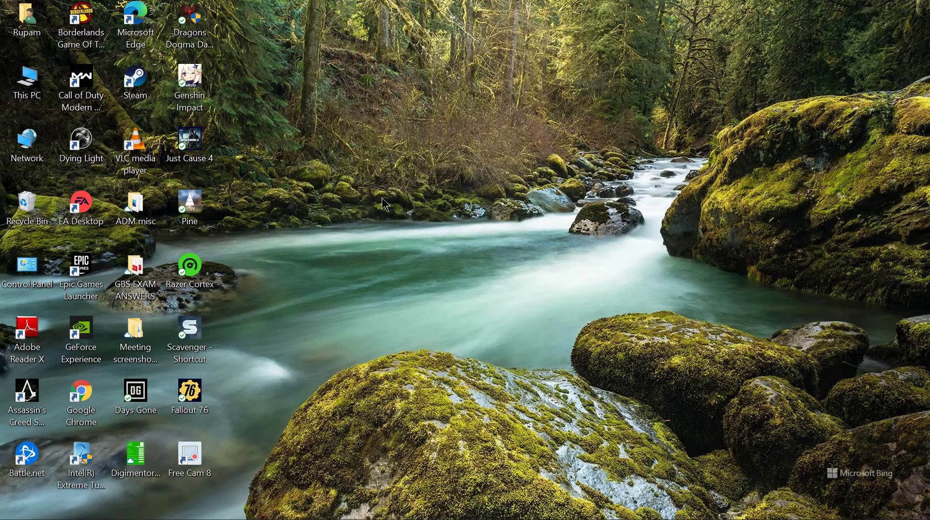
Open the Microsoft Store, show where Downloads and updates is found, and close the store.
mouse_move(230, 516)
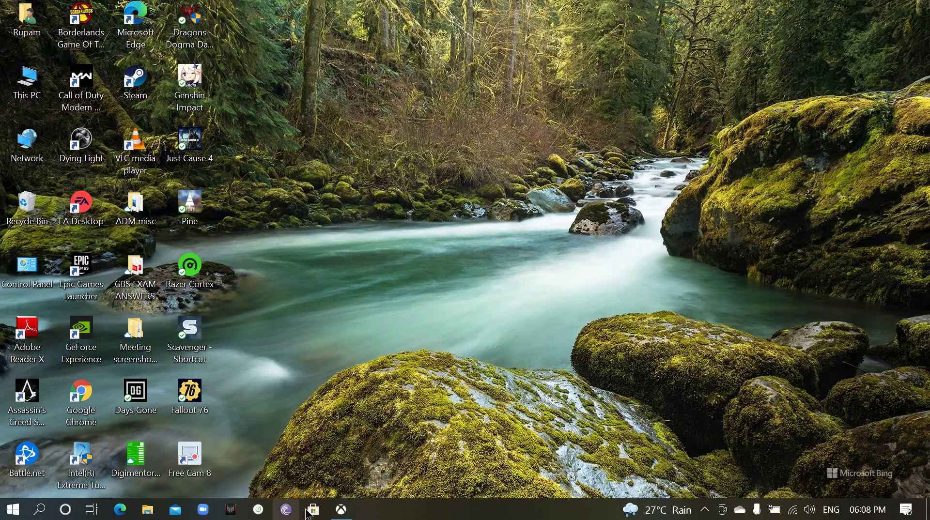
click(313, 509)
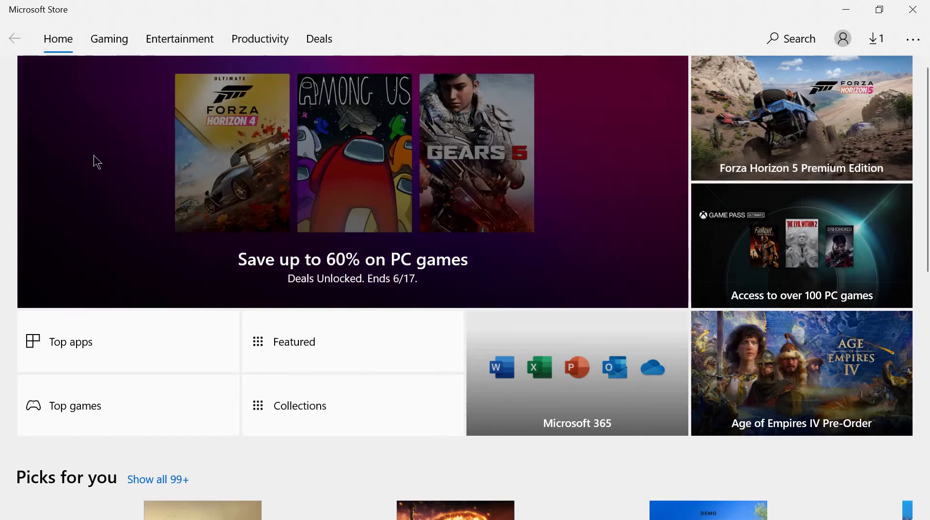
click(910, 50)
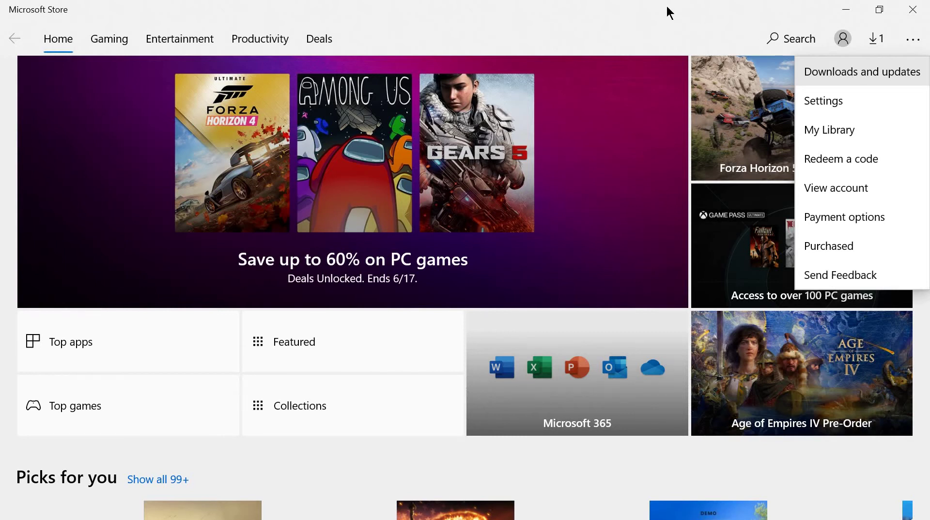
click(803, 18)
click(912, 19)
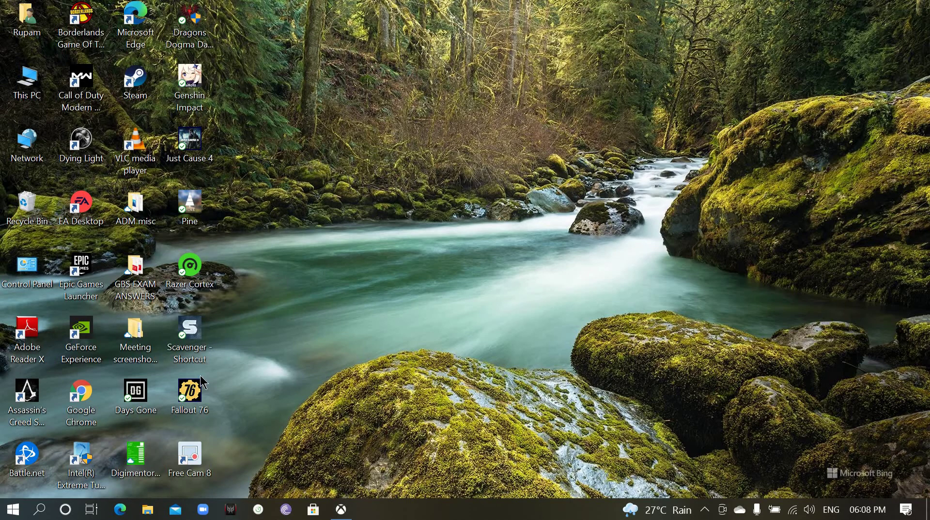
Switch back to the Xbox app.
click(338, 513)
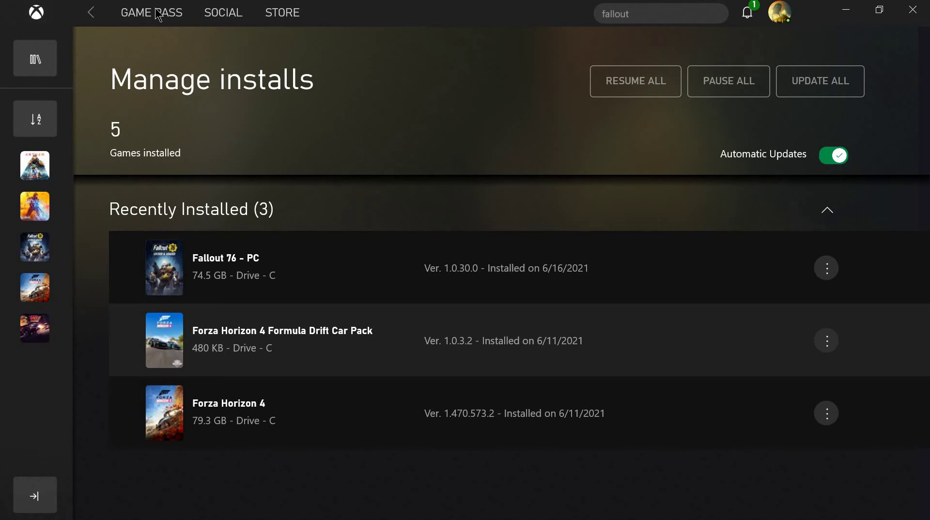